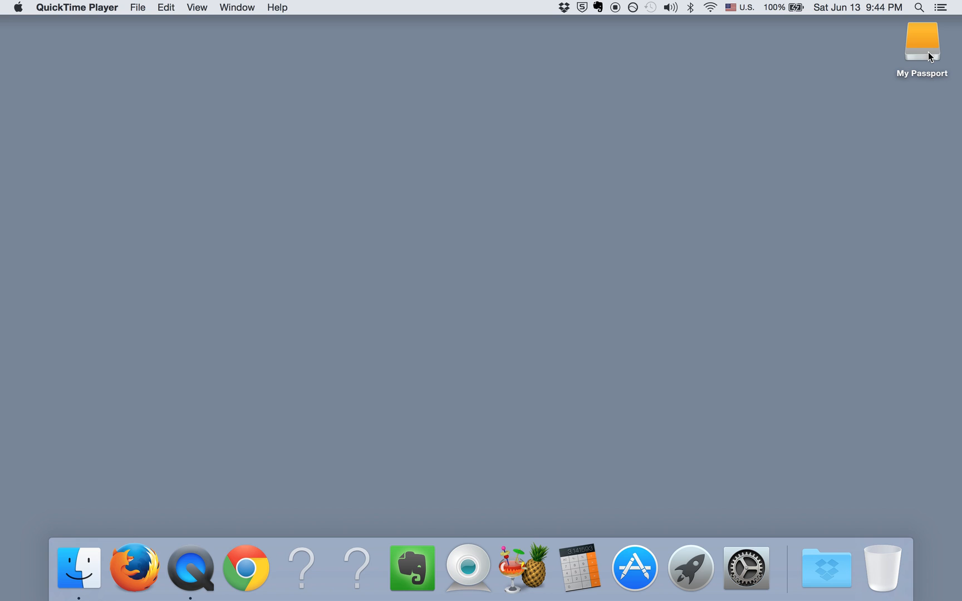
Search Spotlight for "disk utility" and open Disk Utility.
{"action": "left_click", "coordinate": [919, 8]}
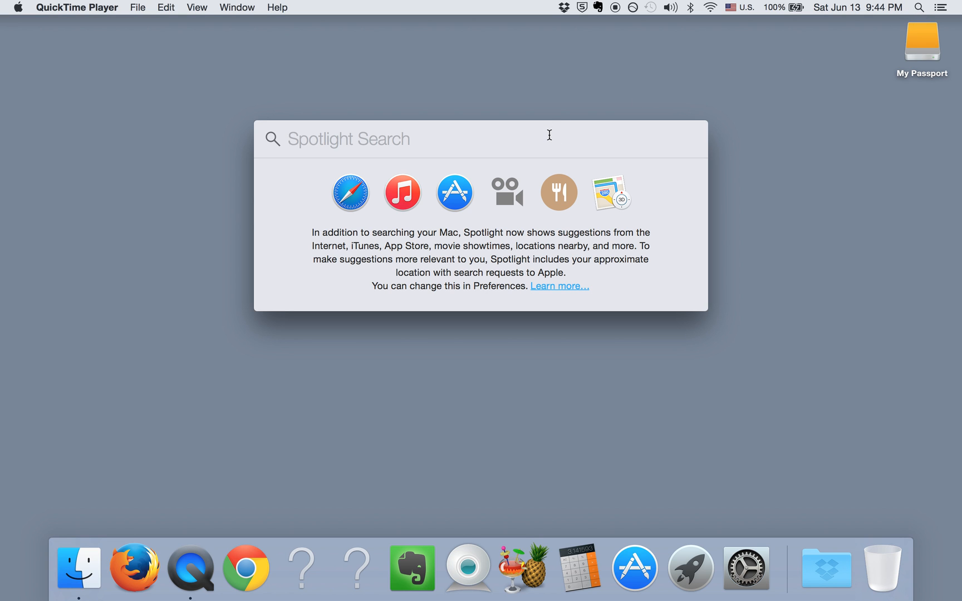
{"action": "type", "text": "disk "}
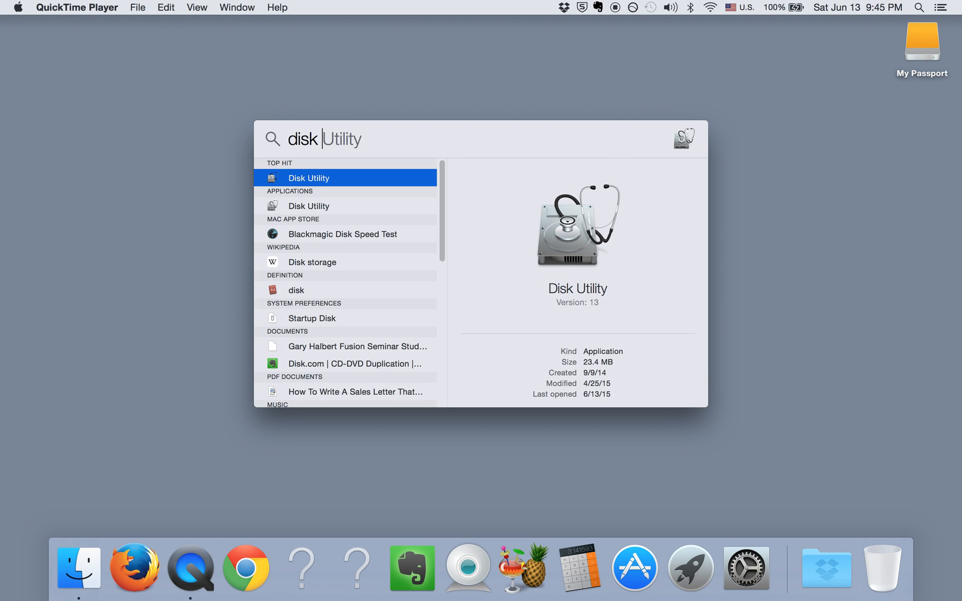
{"action": "type", "text": "utility"}
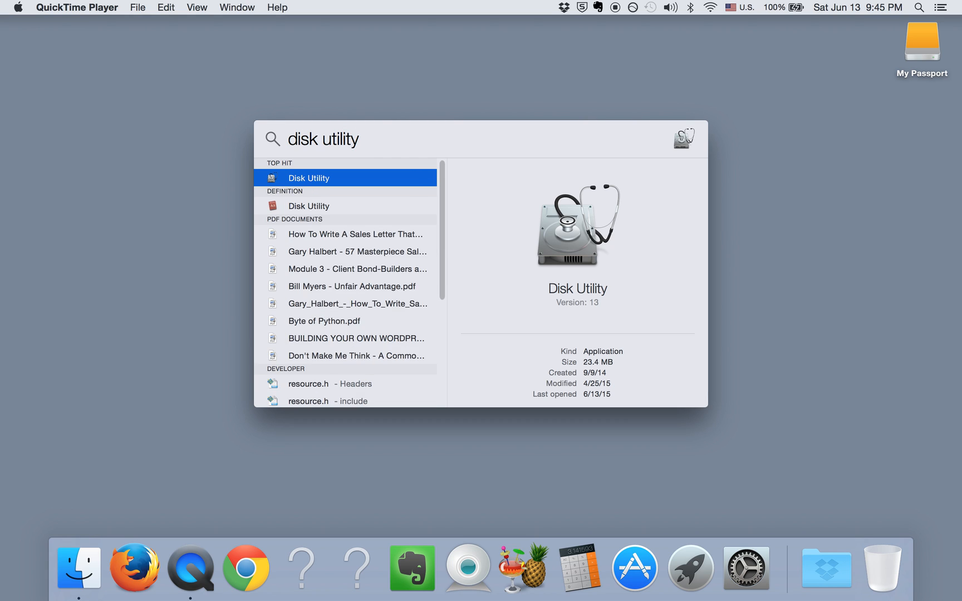
{"action": "left_click", "coordinate": [404, 178]}
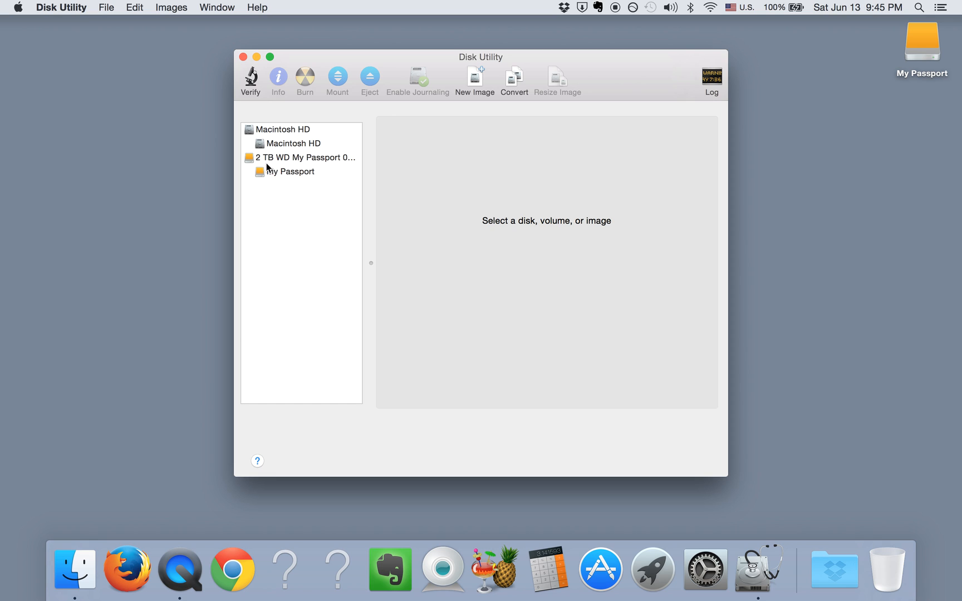
Select the 2 TB WD My Passport disk and set its partition layout to 2 Partitions.
{"action": "left_click", "coordinate": [320, 160]}
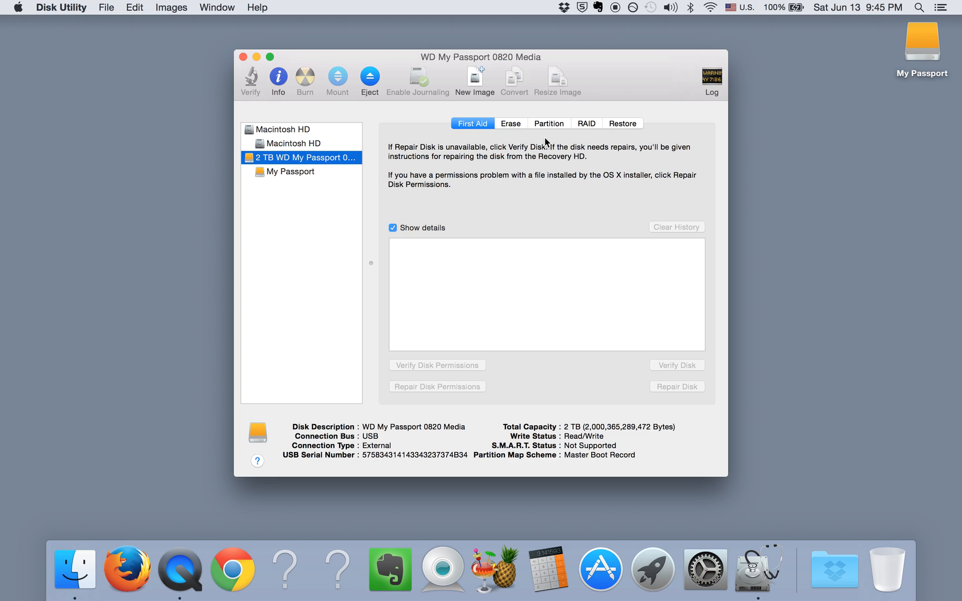
{"action": "left_click", "coordinate": [560, 128]}
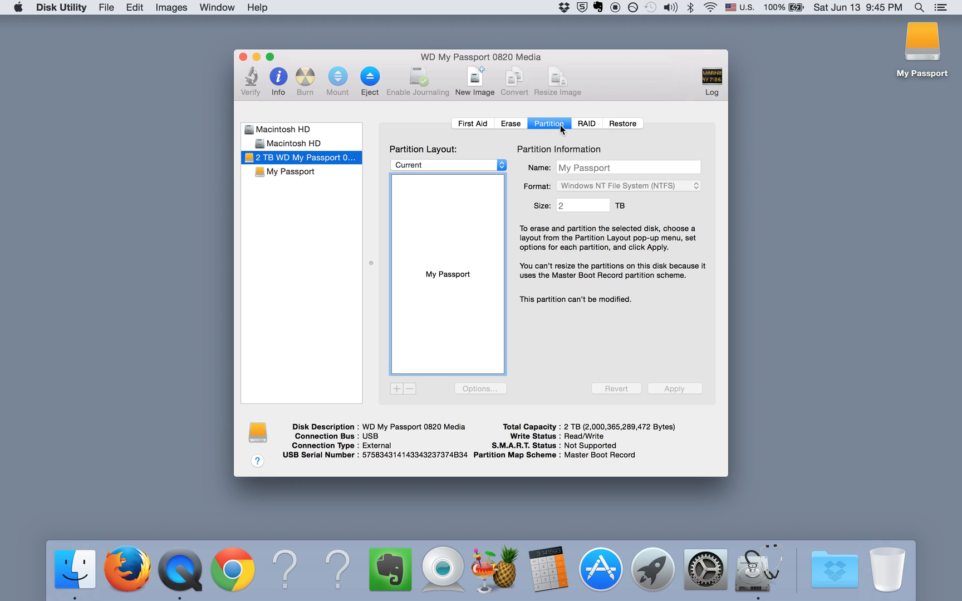
{"action": "left_click", "coordinate": [503, 167]}
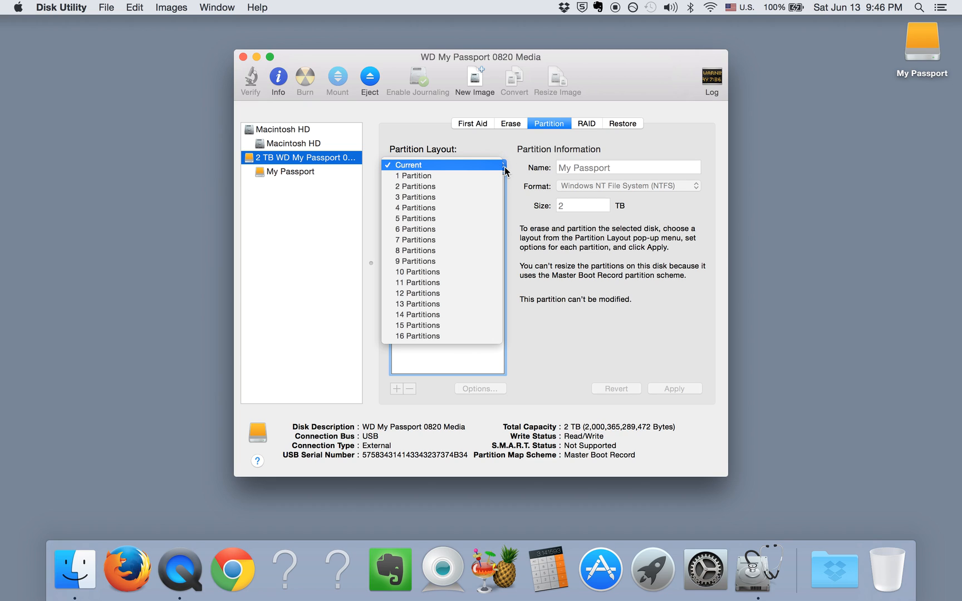
{"action": "left_click", "coordinate": [486, 187]}
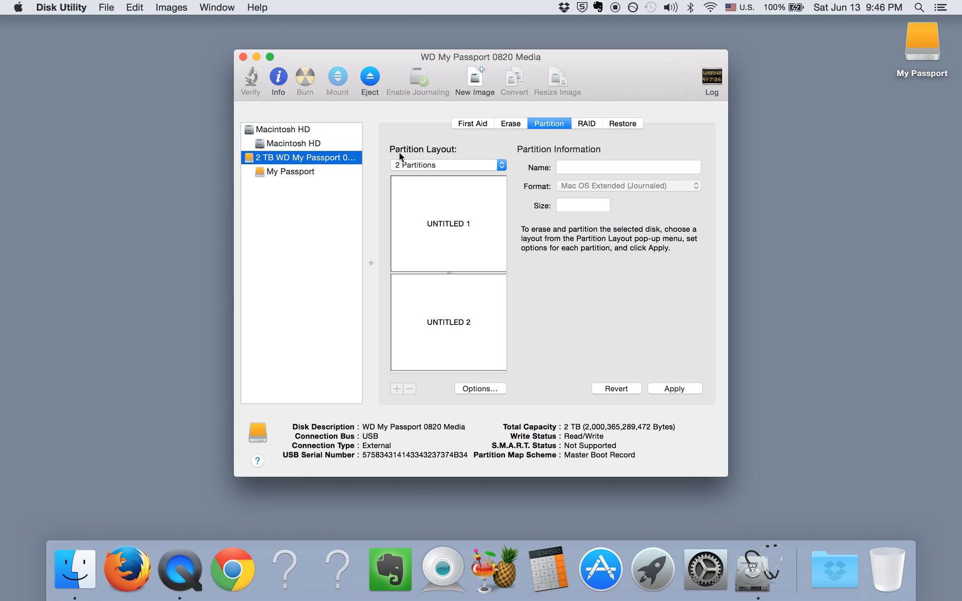
{"action": "left_click", "coordinate": [495, 162]}
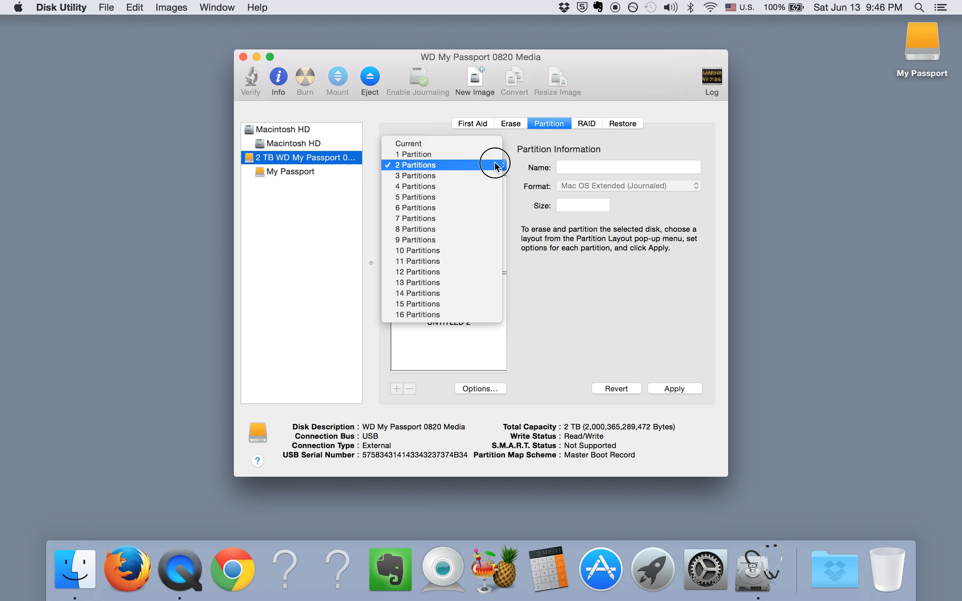
{"action": "left_click", "coordinate": [495, 166]}
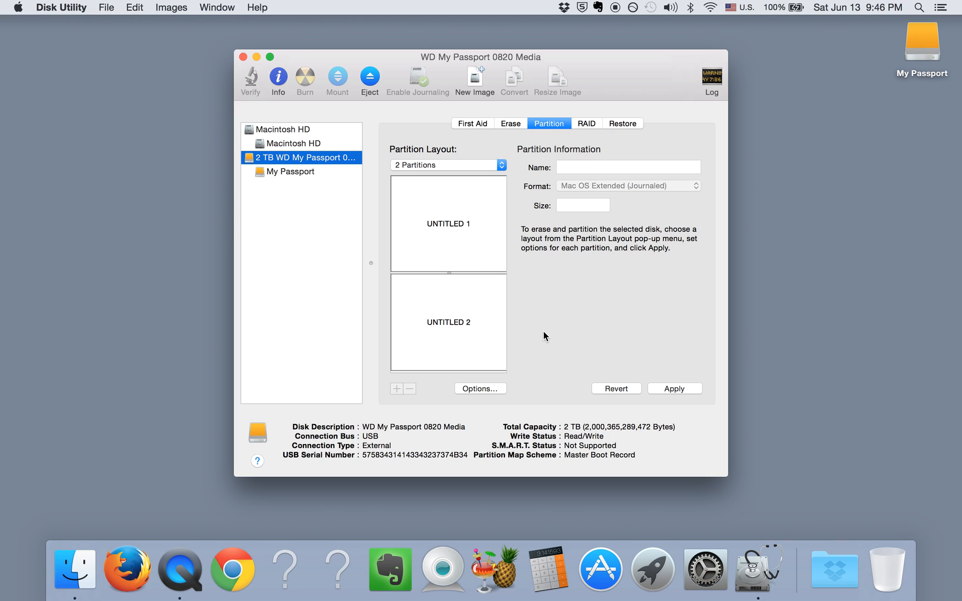
Set the disk's partition scheme to GUID Partition Table.
{"action": "left_click", "coordinate": [495, 390]}
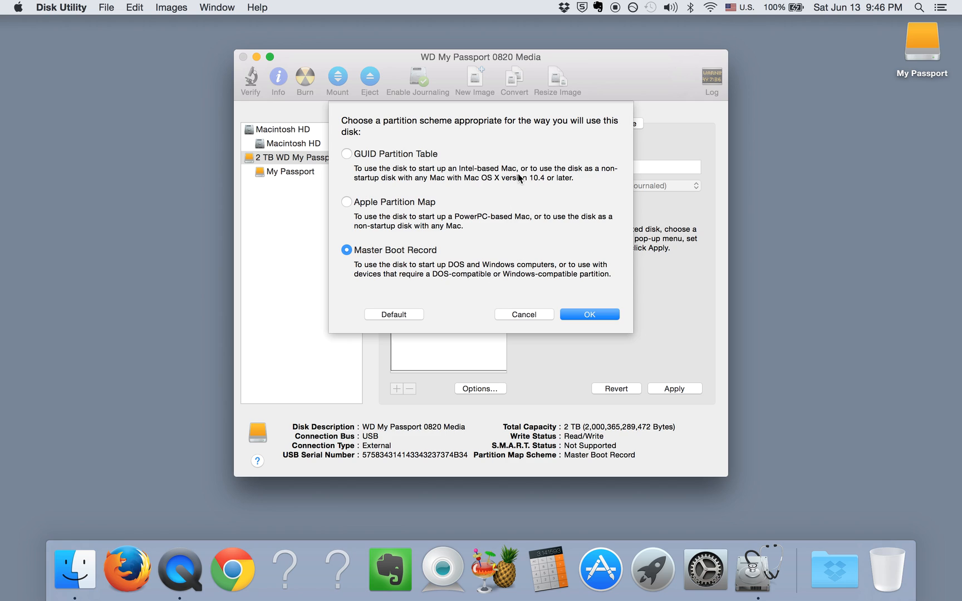
{"action": "left_click", "coordinate": [347, 154]}
{"action": "left_click", "coordinate": [592, 315]}
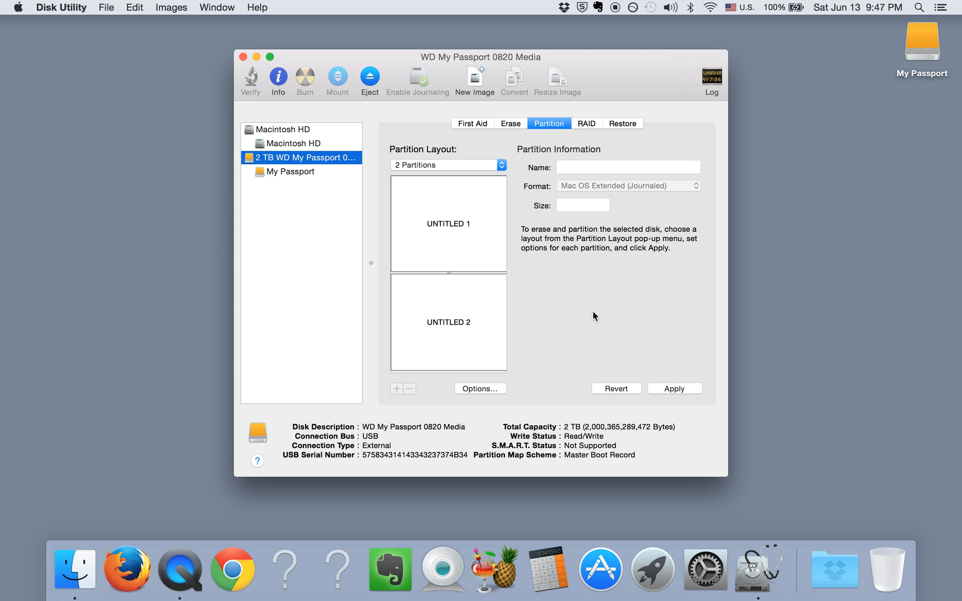
Select the UNTITLED 1 partition and name it BACKUP.
{"action": "left_click", "coordinate": [478, 219]}
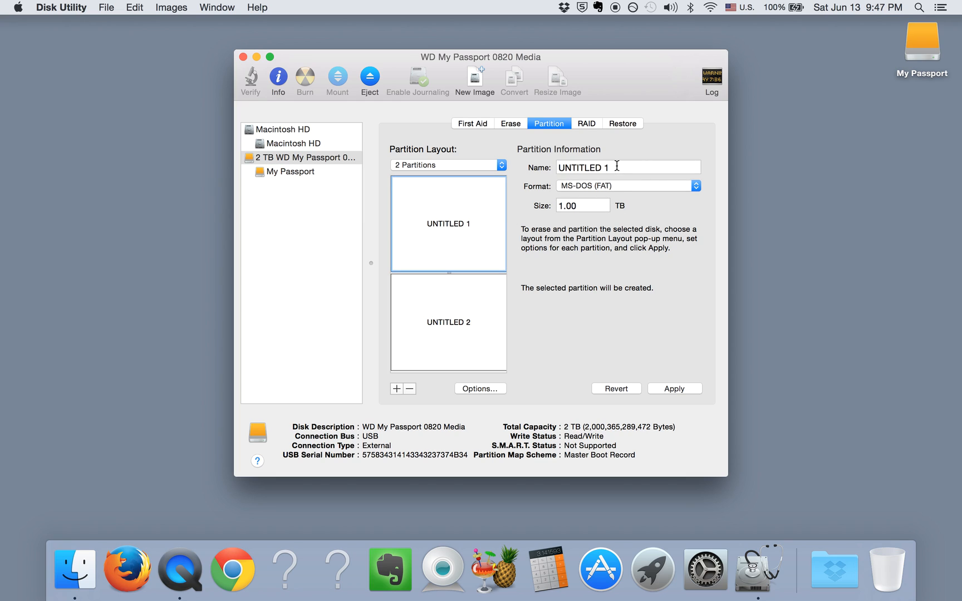
{"action": "left_click_drag", "start_coordinate": [617, 166], "coordinate": [534, 168]}
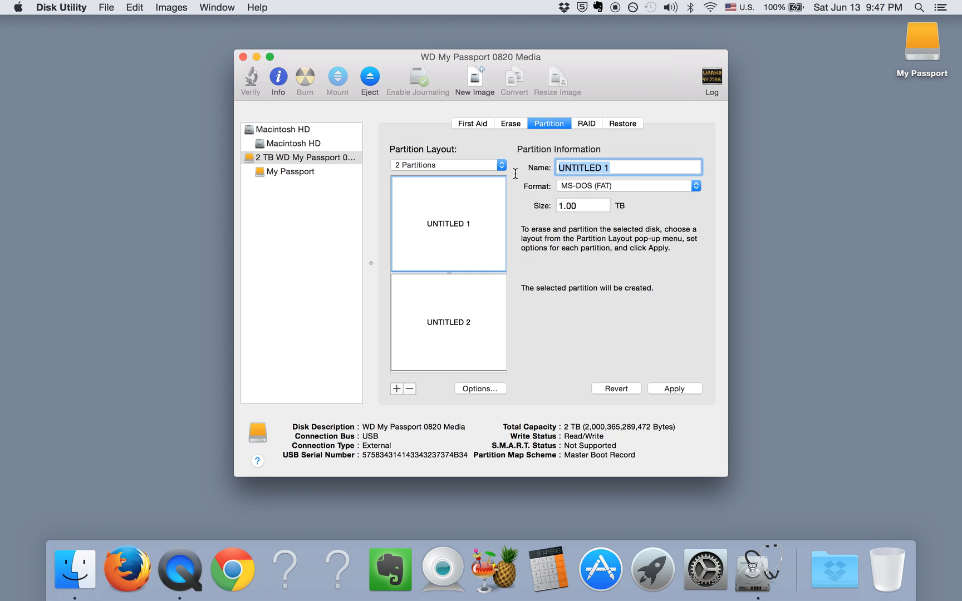
{"action": "type", "text": "B"}
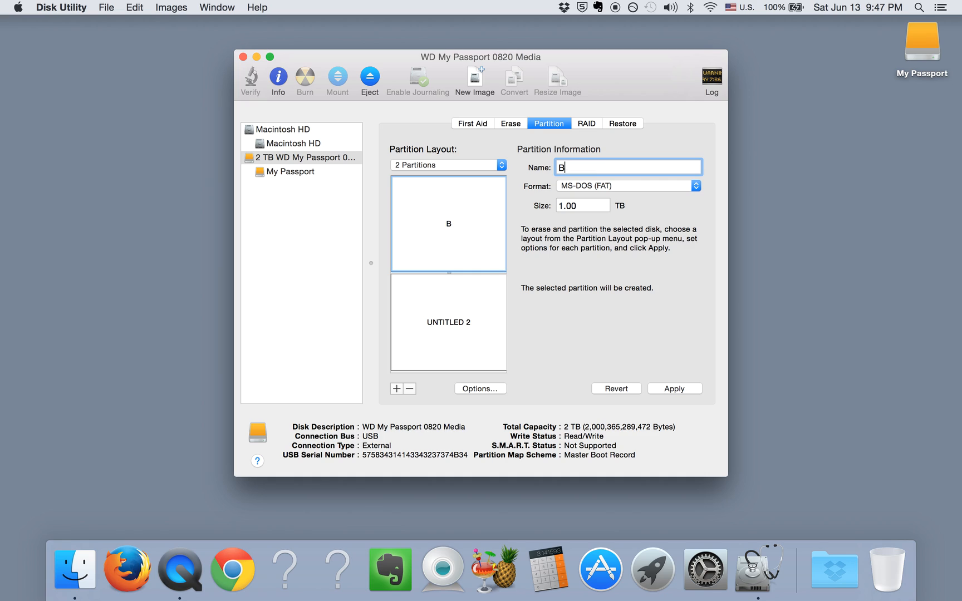
{"action": "type", "text": "A"}
{"action": "key", "text": "BackSpace"}
{"action": "key", "text": "BackSpace"}
{"action": "type", "text": "BA"}
{"action": "key", "text": "BackSpace"}
{"action": "type", "text": "ACKUP"}
Set the first partition's format to Mac OS Extended (Journaled) and rename it Backup.
{"action": "left_click_drag", "start_coordinate": [603, 168], "coordinate": [535, 167]}
{"action": "left_click", "coordinate": [697, 186]}
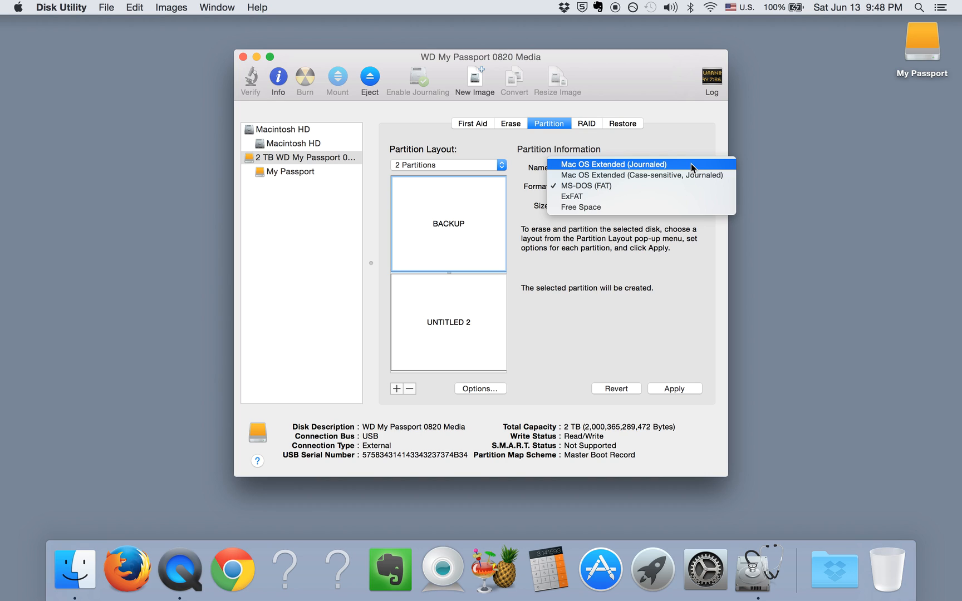
{"action": "left_click", "coordinate": [691, 163]}
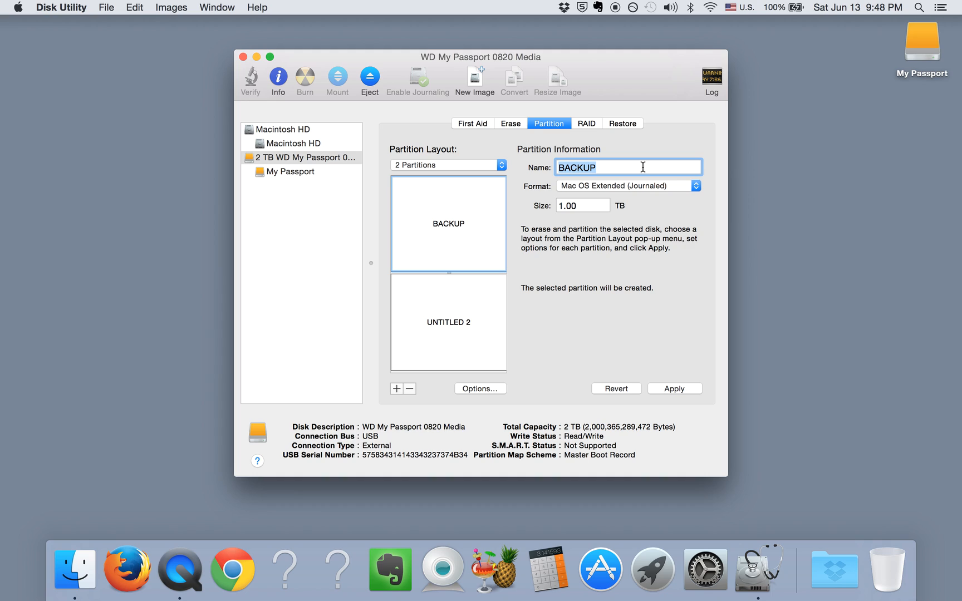
{"action": "type", "text": "Backup"}
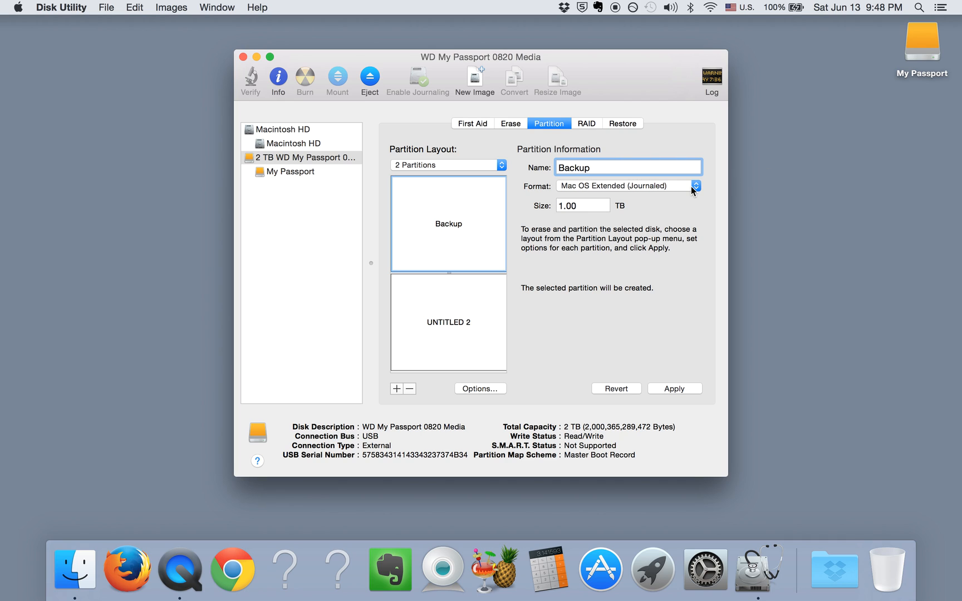
Set the size of the Backup partition to 0.25 TB.
{"action": "left_click", "coordinate": [566, 207]}
{"action": "double_click", "coordinate": [566, 207]}
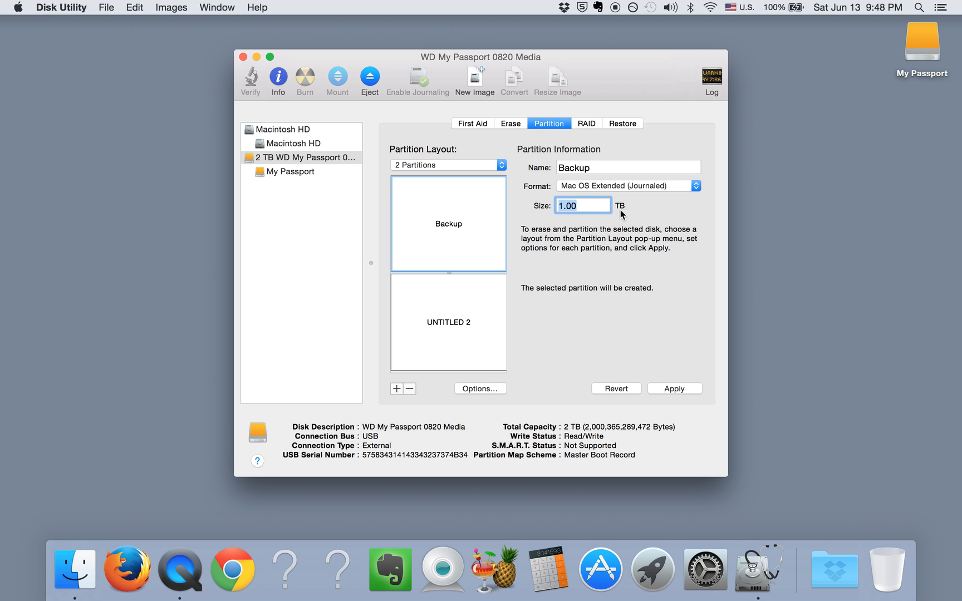
{"action": "type", "text": "250"}
{"action": "key", "text": "BackSpace"}
{"action": "key", "text": "BackSpace"}
{"action": "key", "text": "BackSpace"}
{"action": "type", "text": "0.25"}
{"action": "left_click", "coordinate": [617, 167]}
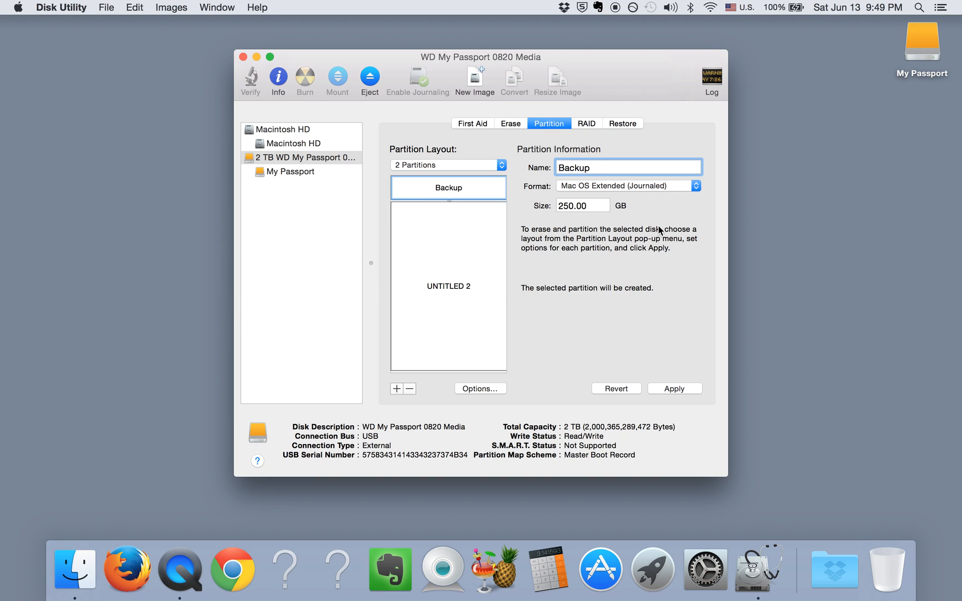
Change the Backup partition's size to 500 GB.
{"action": "double_click", "coordinate": [585, 205]}
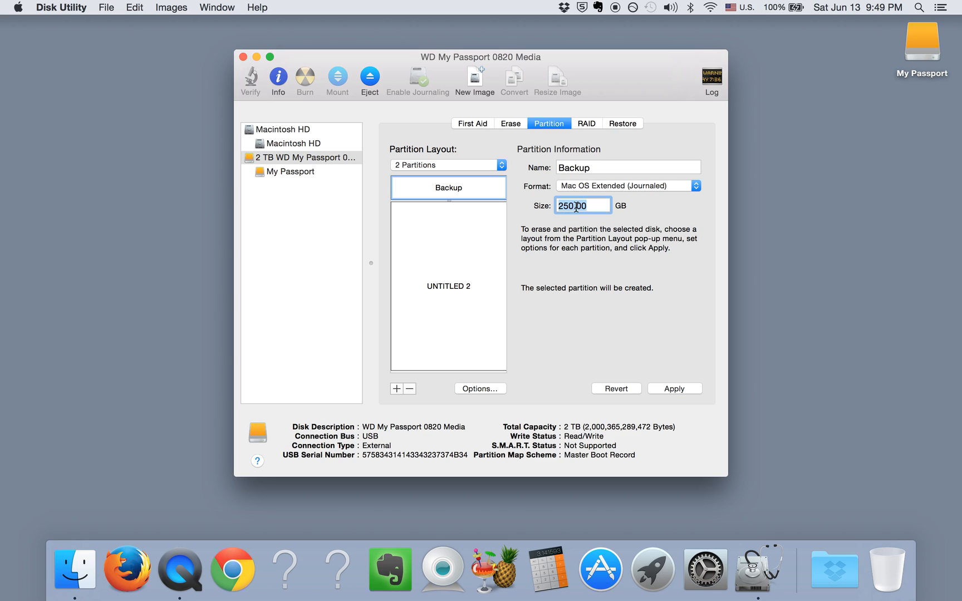
{"action": "key", "text": "BackSpace"}
{"action": "type", "text": "500"}
{"action": "left_click", "coordinate": [661, 238]}
Set the Backup partition's size back to 250 GB.
{"action": "double_click", "coordinate": [570, 204]}
{"action": "left_click", "coordinate": [582, 207]}
{"action": "left_click_drag", "start_coordinate": [583, 207], "coordinate": [554, 208]}
{"action": "type", "text": "250"}
Set the UNTITLED 2 partition's format to ExFAT and name it Files.
{"action": "left_click", "coordinate": [466, 263]}
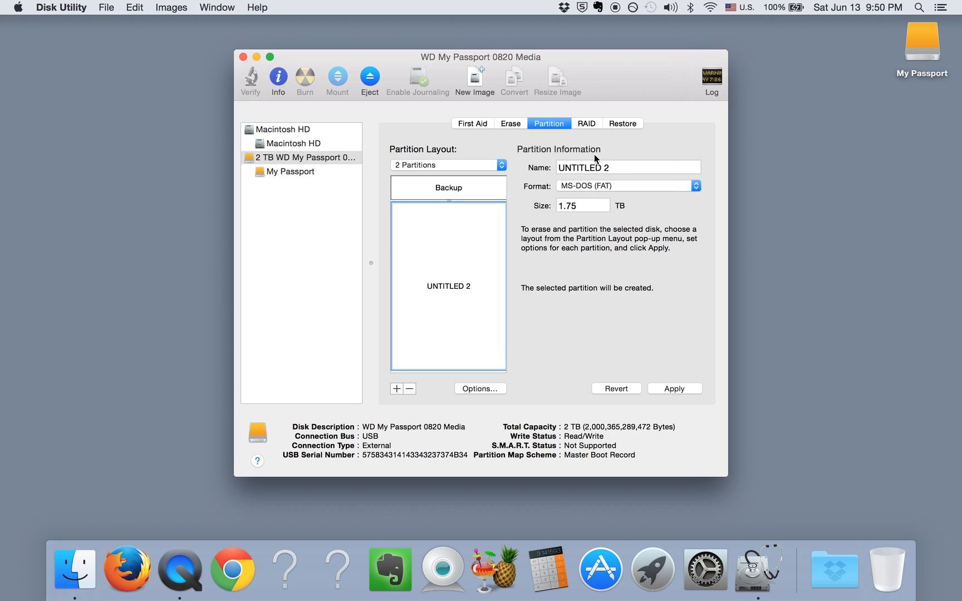
{"action": "left_click", "coordinate": [696, 186]}
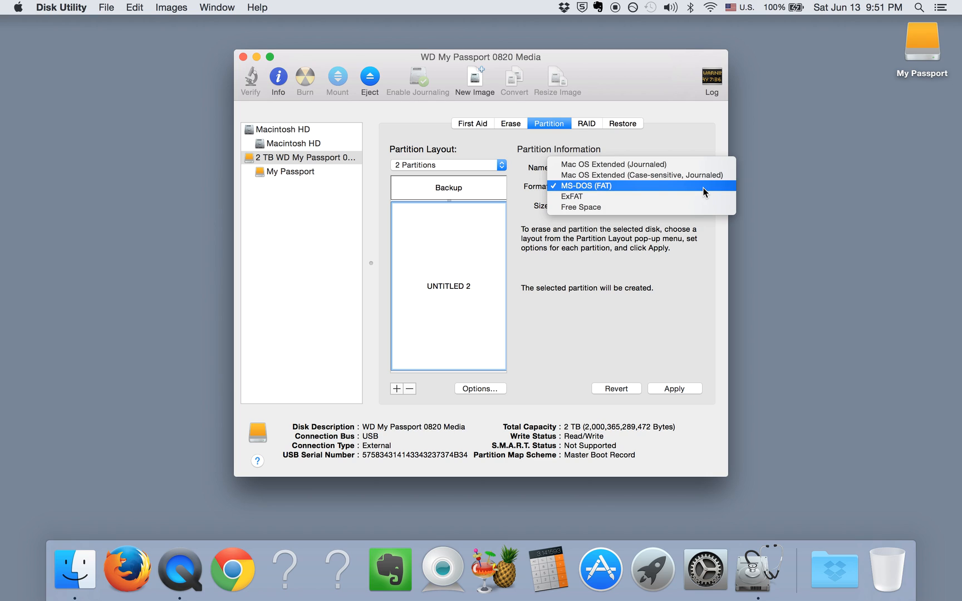
{"action": "left_click", "coordinate": [652, 196]}
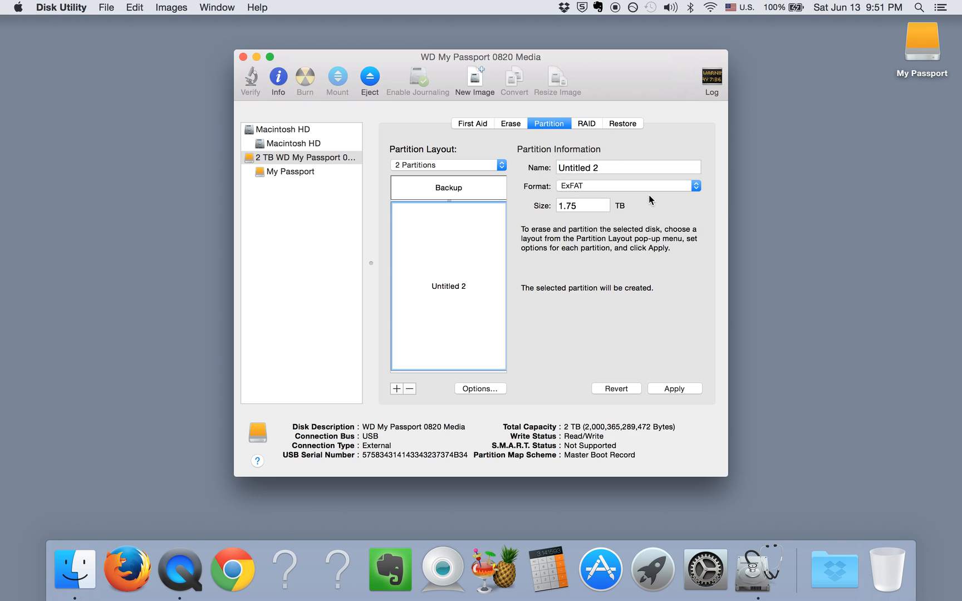
{"action": "left_click_drag", "start_coordinate": [624, 166], "coordinate": [555, 167]}
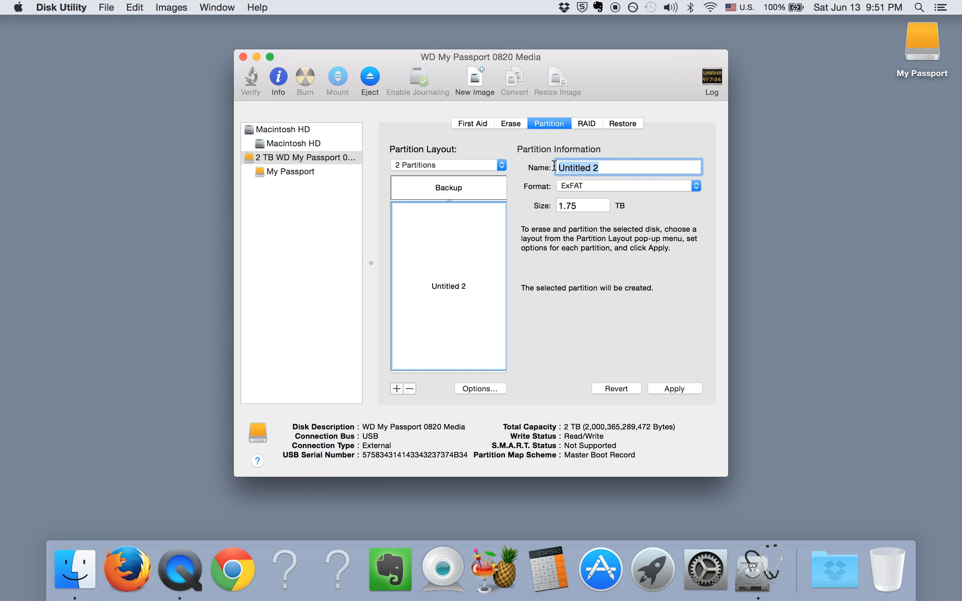
{"action": "type", "text": "Files"}
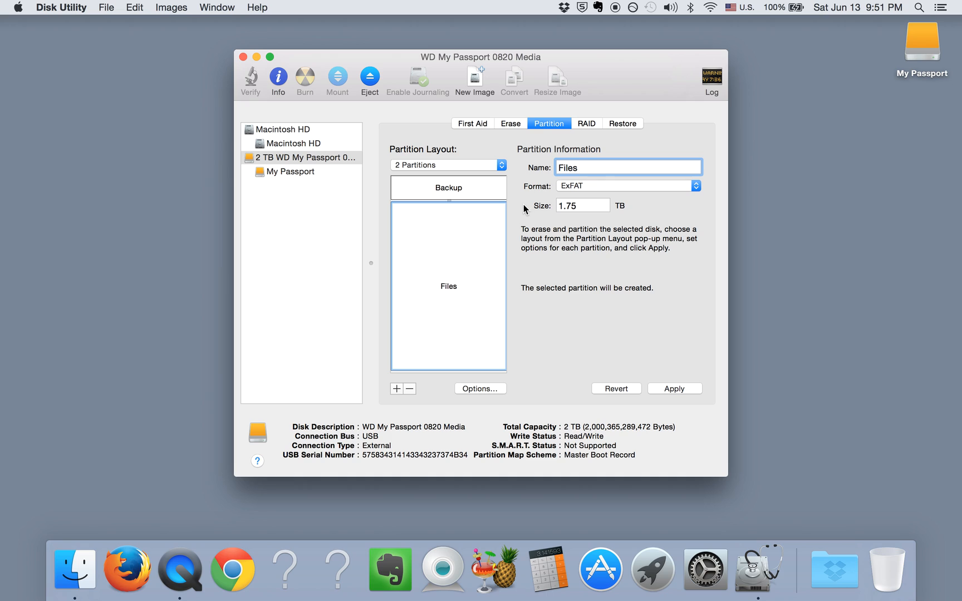
{"action": "mouse_move", "coordinate": [495, 192]}
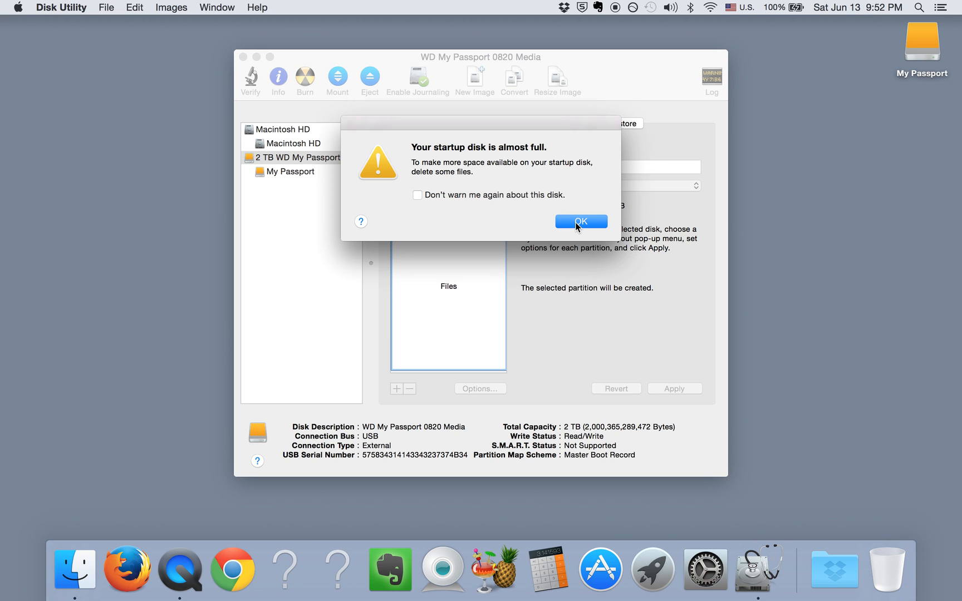
{"action": "left_click", "coordinate": [576, 225]}
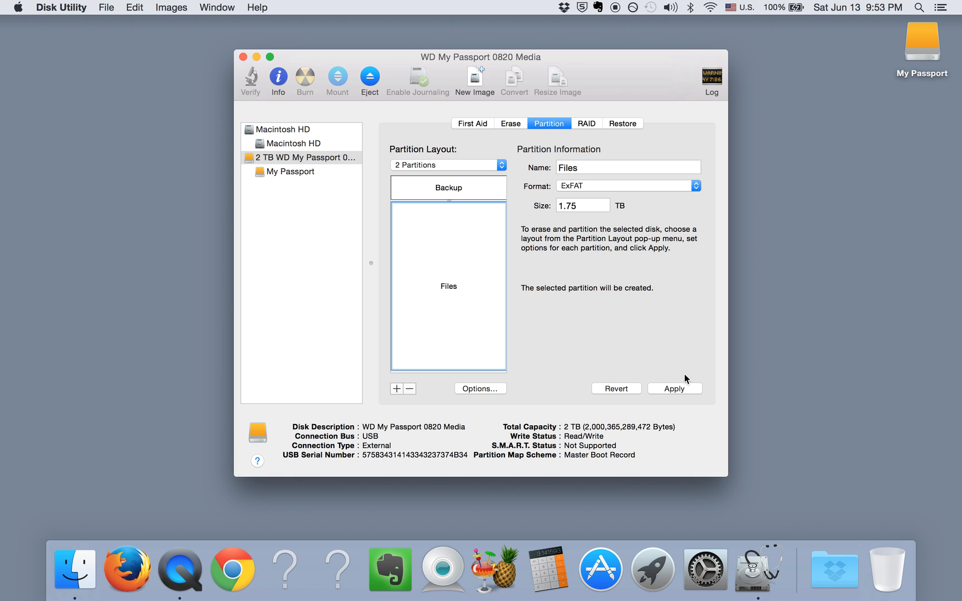
Apply the new partition layout to the WD My Passport disk and postpone the Time Machine decision for the Files volume.
{"action": "left_click", "coordinate": [681, 388]}
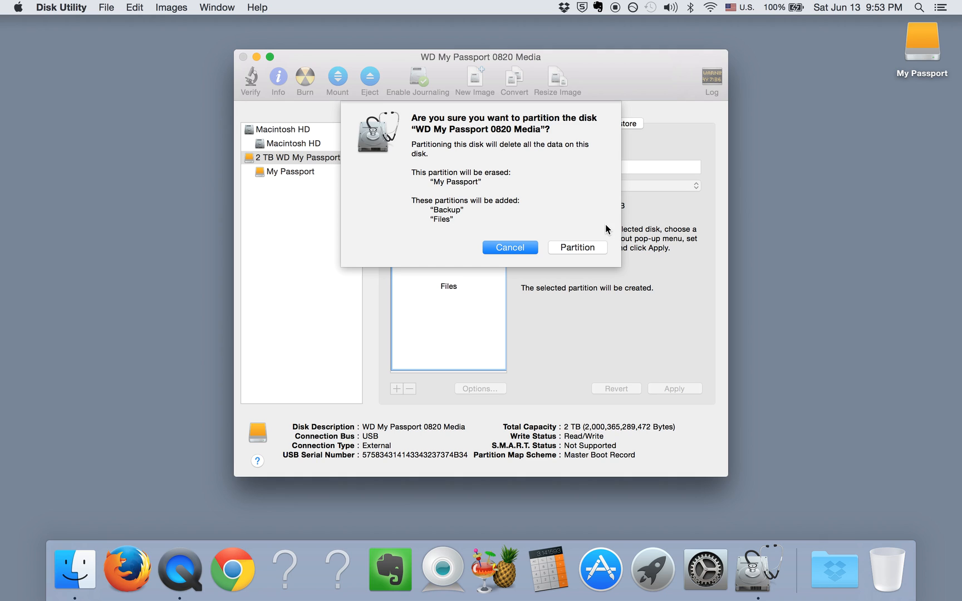
{"action": "left_click", "coordinate": [596, 249]}
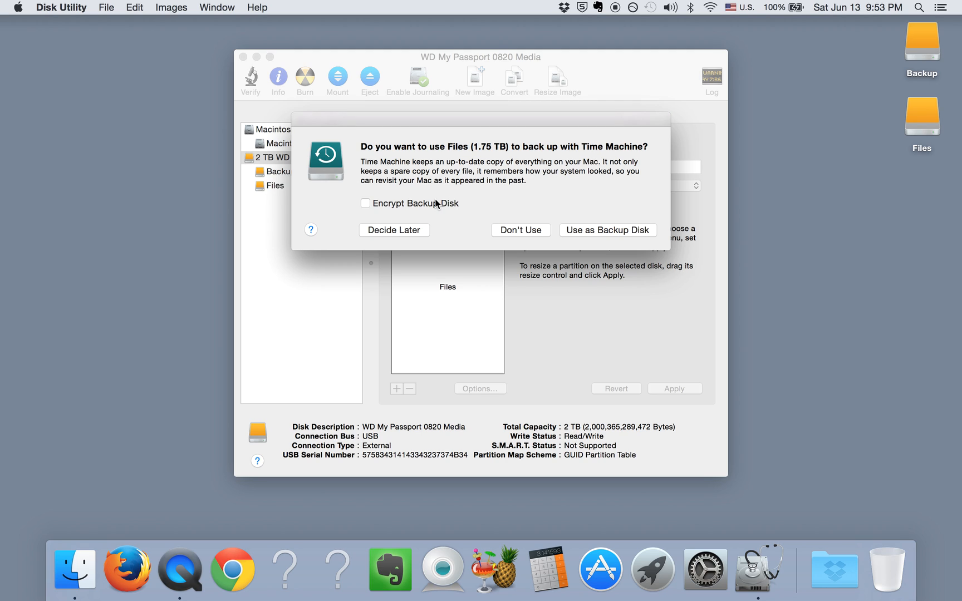
{"action": "left_click", "coordinate": [412, 232]}
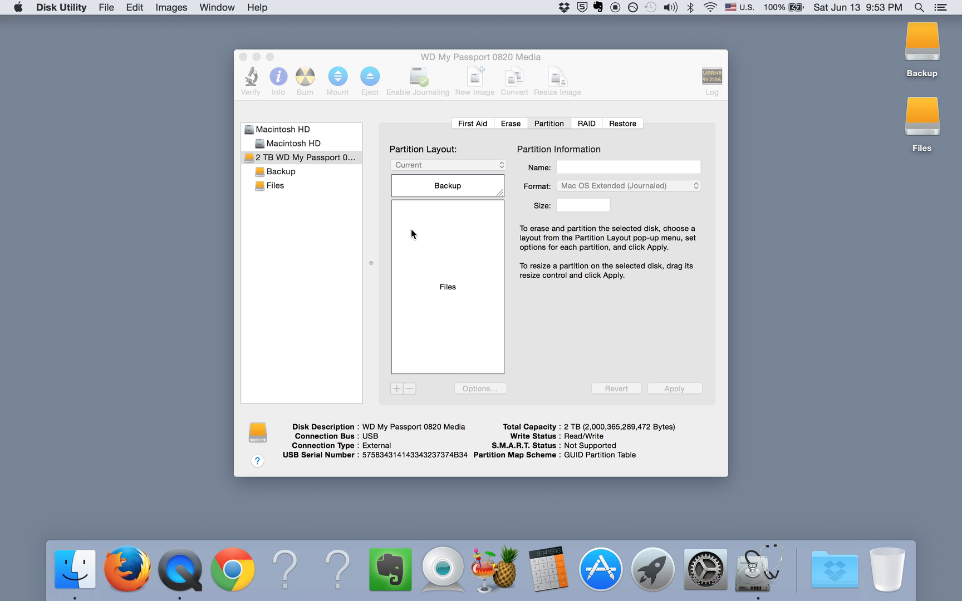
{"action": "left_click", "coordinate": [327, 62]}
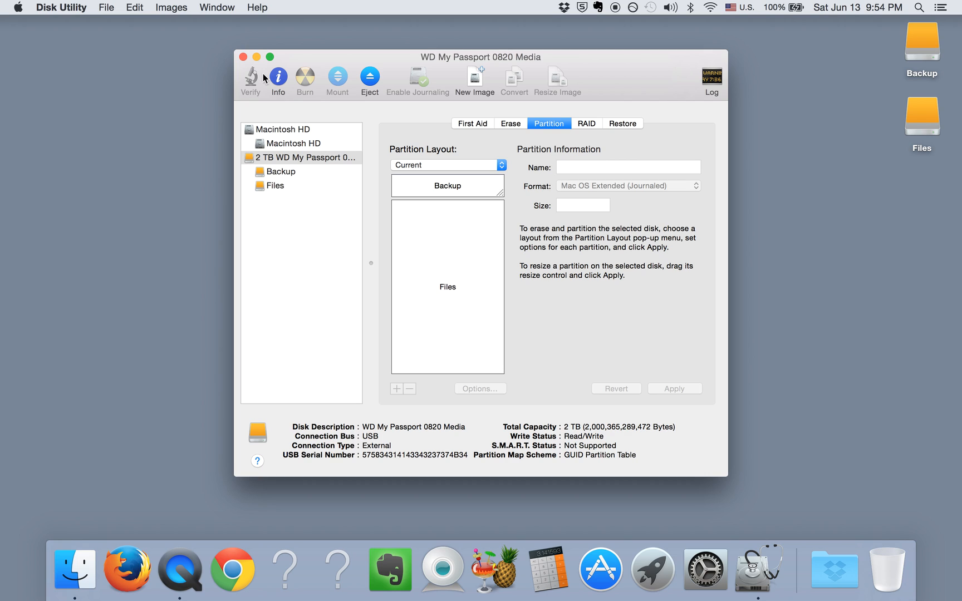
Check the partition information of the Files and Backup partitions.
{"action": "left_click", "coordinate": [488, 225]}
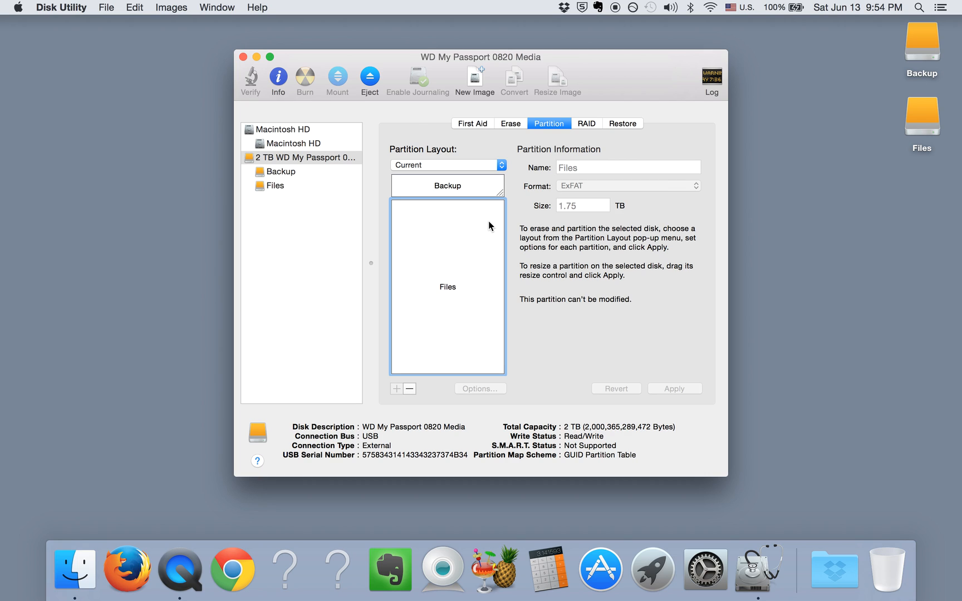
{"action": "left_click", "coordinate": [485, 188]}
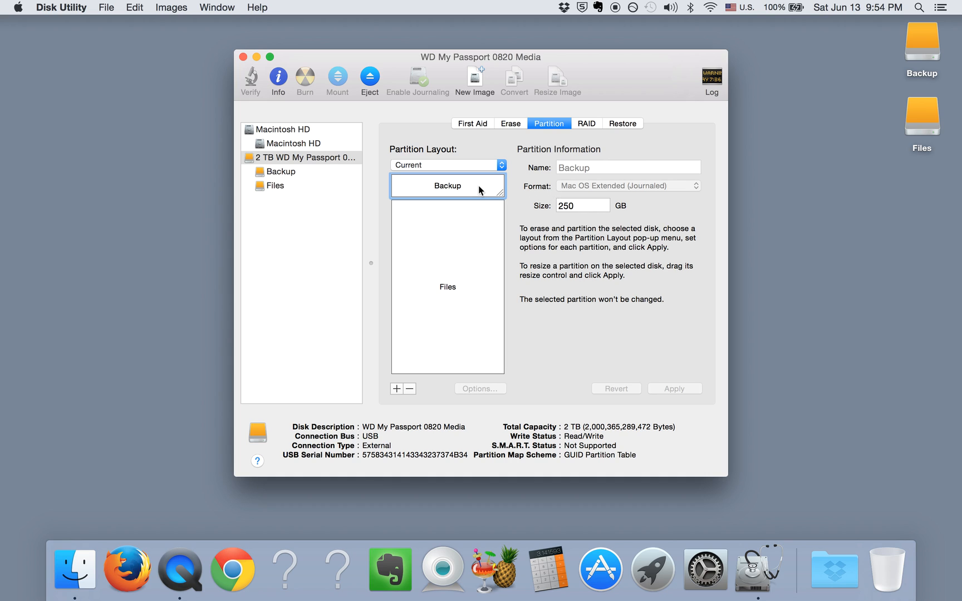
{"action": "mouse_move", "coordinate": [479, 190]}
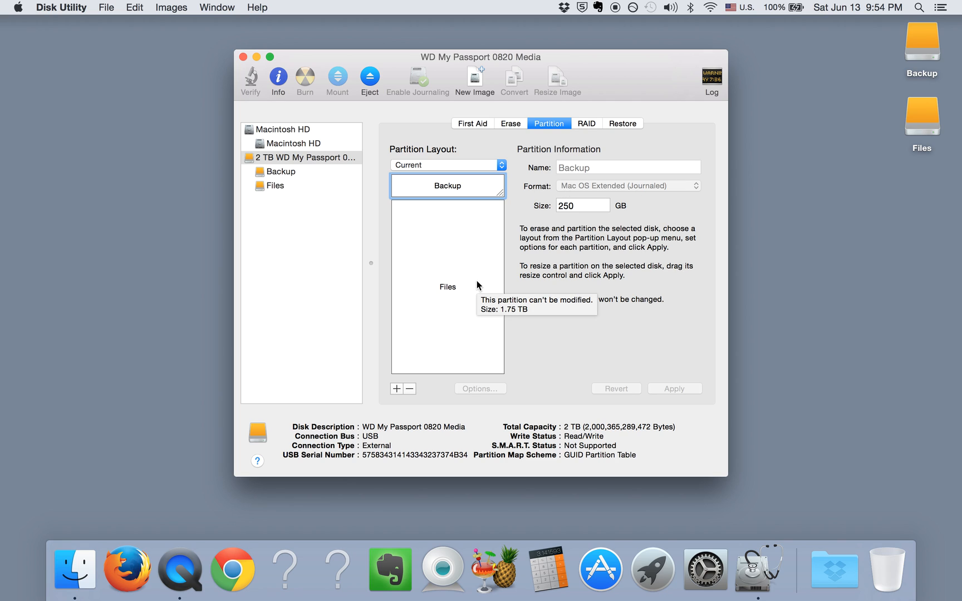
View the Files partition's information and close Disk Utility.
{"action": "left_click", "coordinate": [422, 250]}
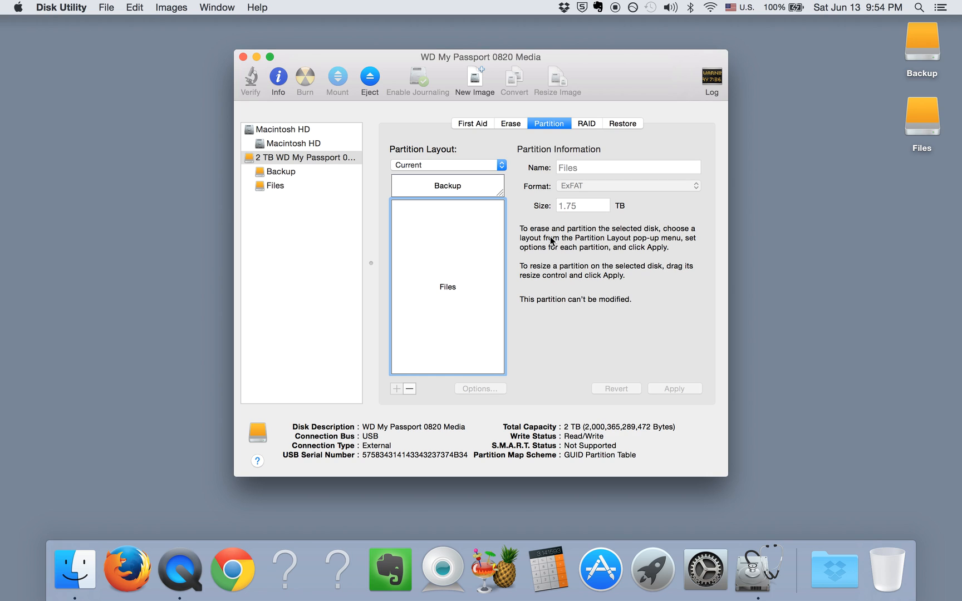
{"action": "left_click", "coordinate": [243, 58]}
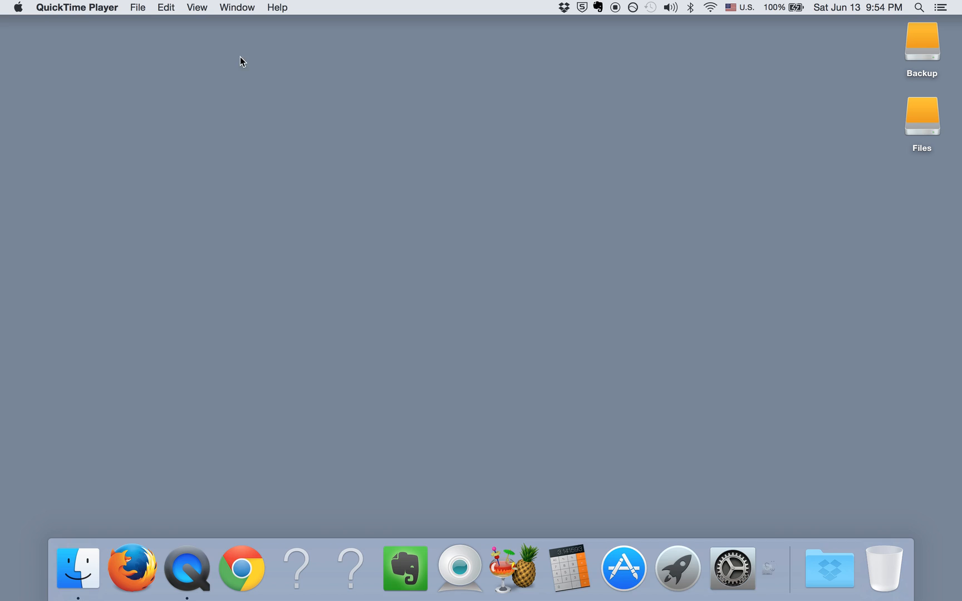
Find Time Machine with a Spotlight search for "time machine", open it and start setting it up.
{"action": "left_click", "coordinate": [918, 8]}
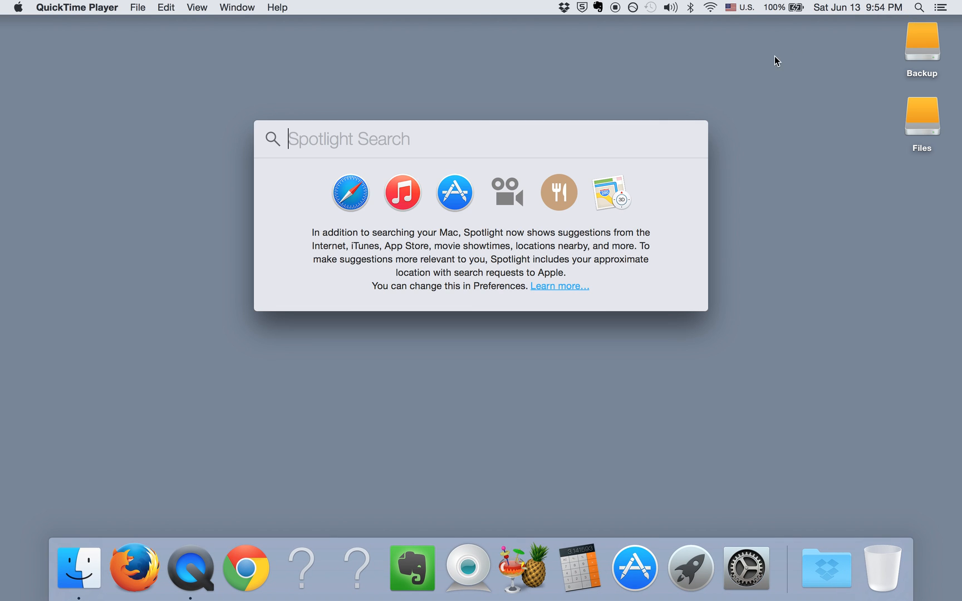
{"action": "type", "text": "time"}
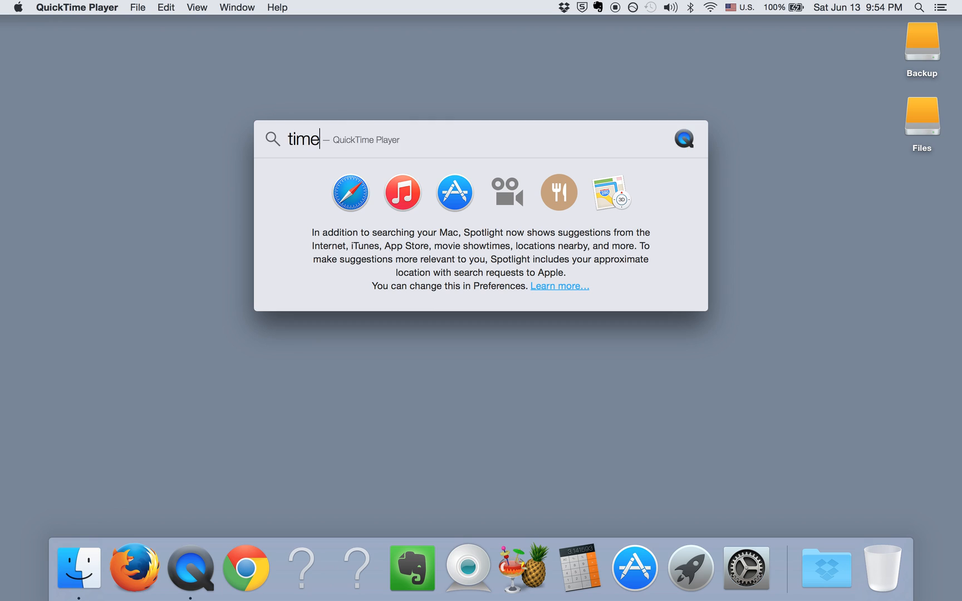
{"action": "type", "text": " mach"}
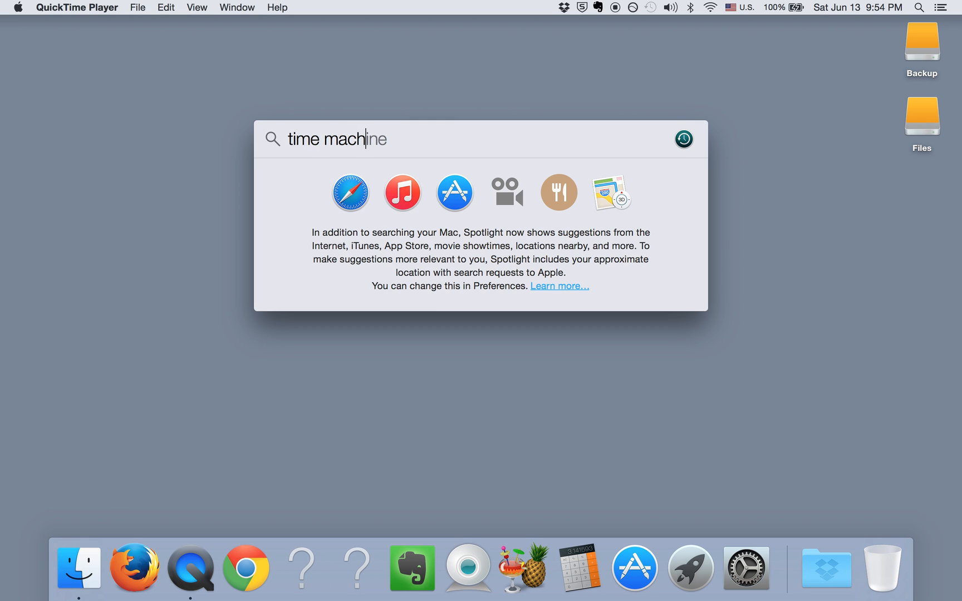
{"action": "key", "text": "BackSpace"}
{"action": "type", "text": "c"}
{"action": "key", "text": "BackSpace"}
{"action": "type", "text": "hine"}
{"action": "key", "text": "Return"}
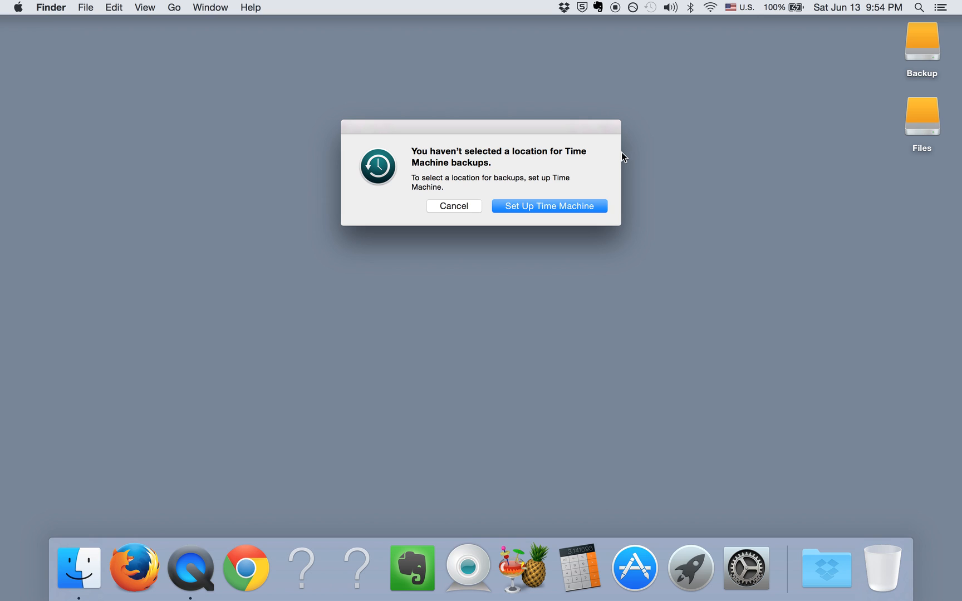
{"action": "left_click", "coordinate": [584, 206]}
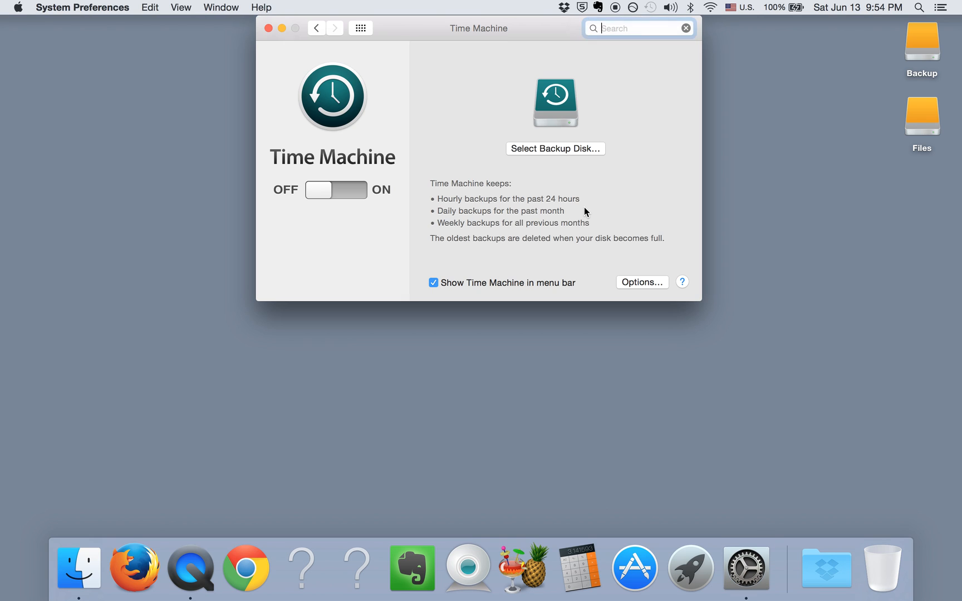
Switch Time Machine on and use the Backup volume as its backup disk.
{"action": "left_click", "coordinate": [351, 189]}
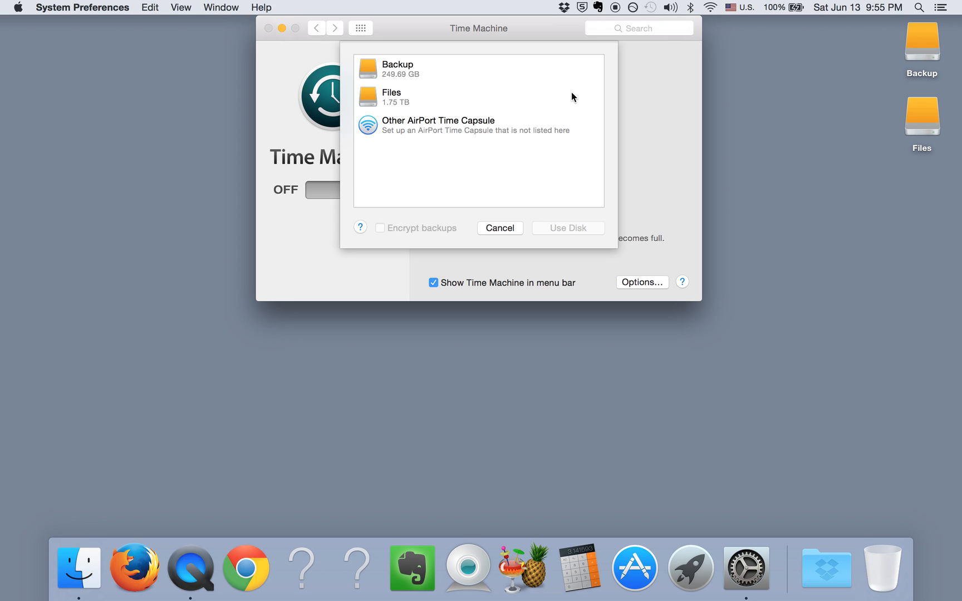
{"action": "left_click", "coordinate": [434, 70]}
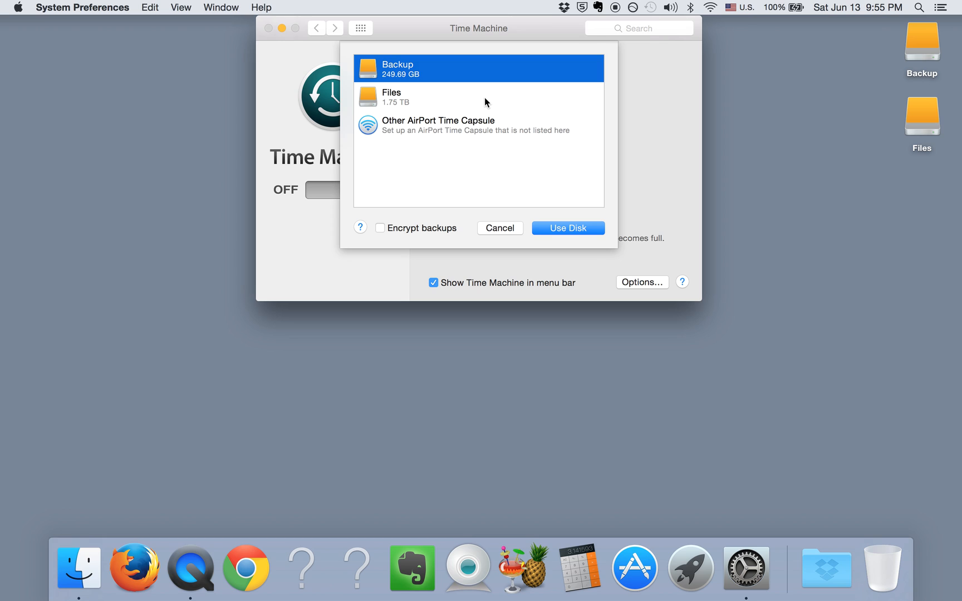
{"action": "left_click", "coordinate": [577, 229]}
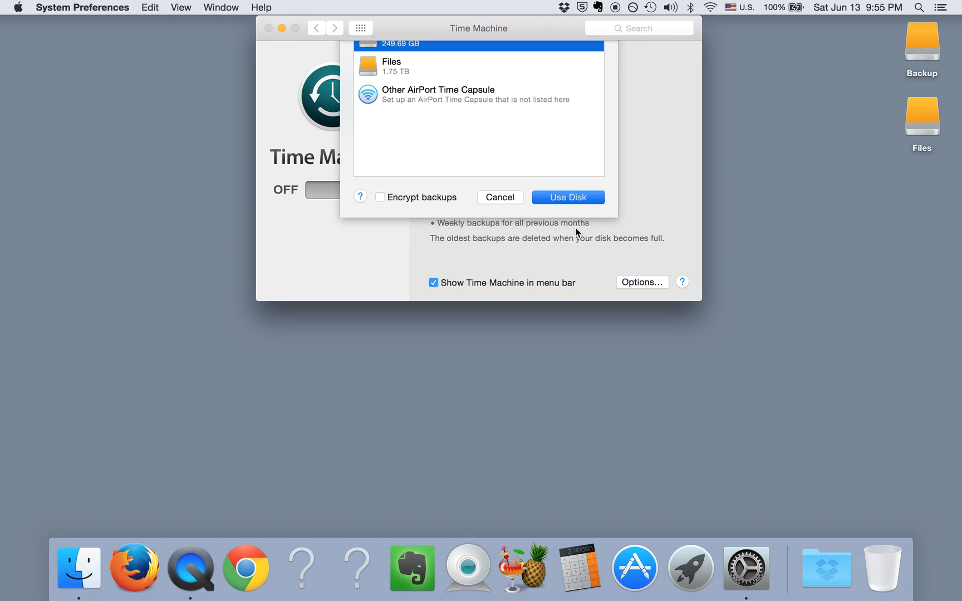